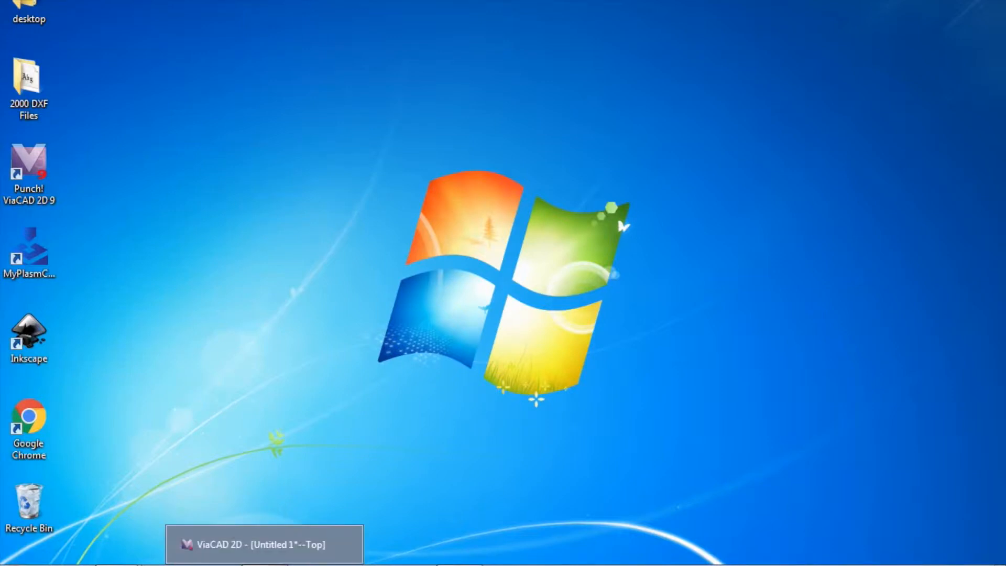
# - Switch to the open untitled drawing in ViaCAD 2D
pyautogui.click(264, 564)
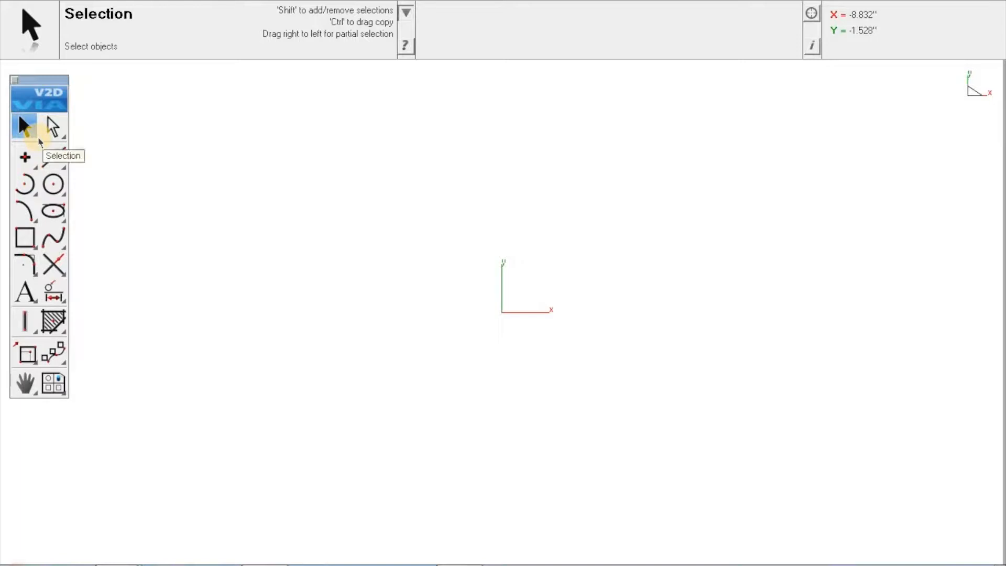
pyautogui.click(29, 241)
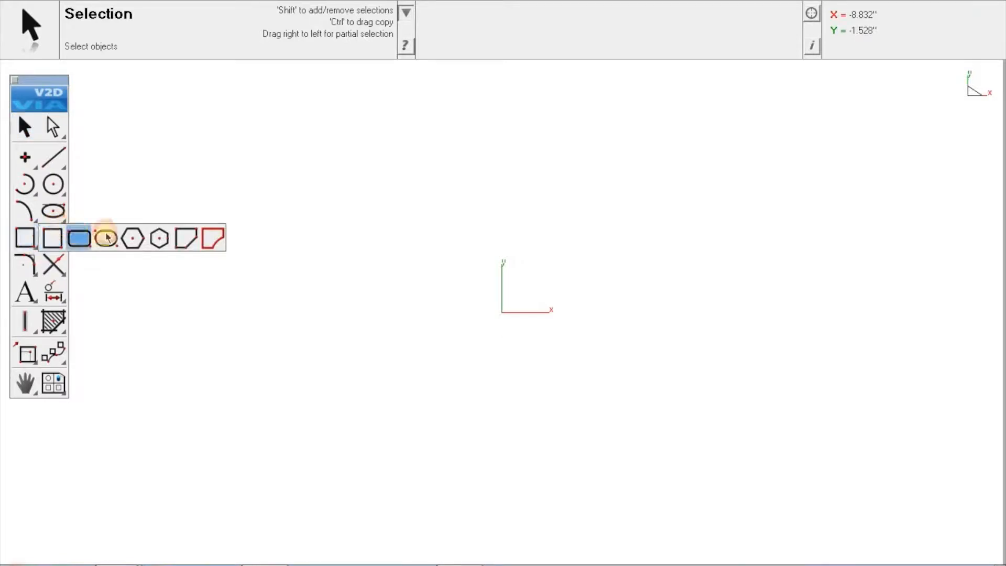
pyautogui.click(53, 239)
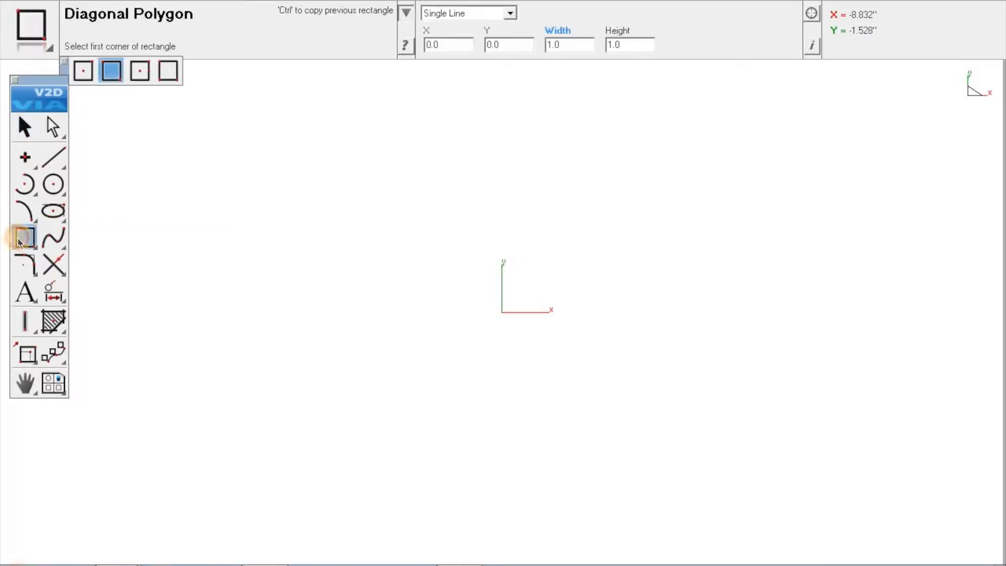
pyautogui.click(53, 184)
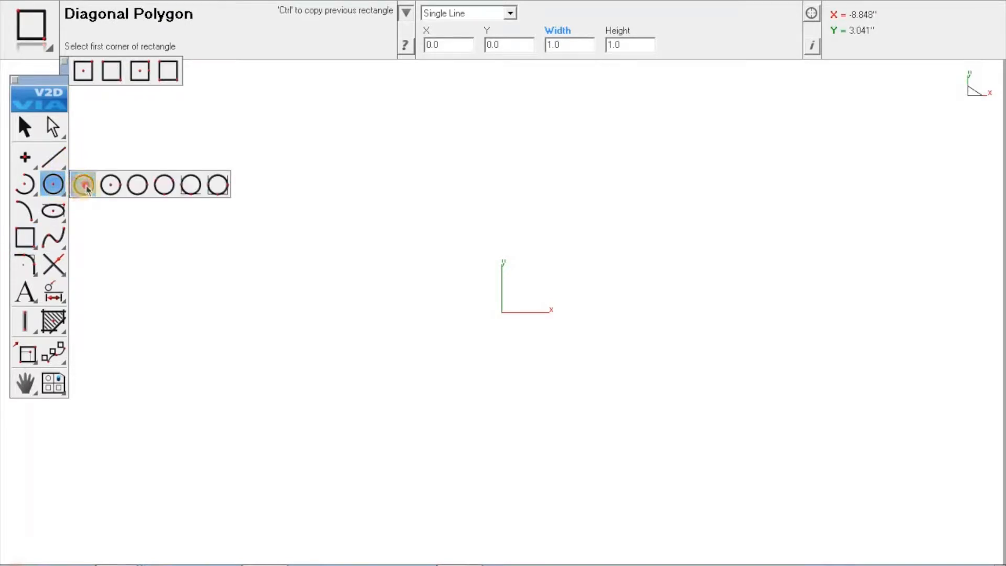
pyautogui.click(53, 184)
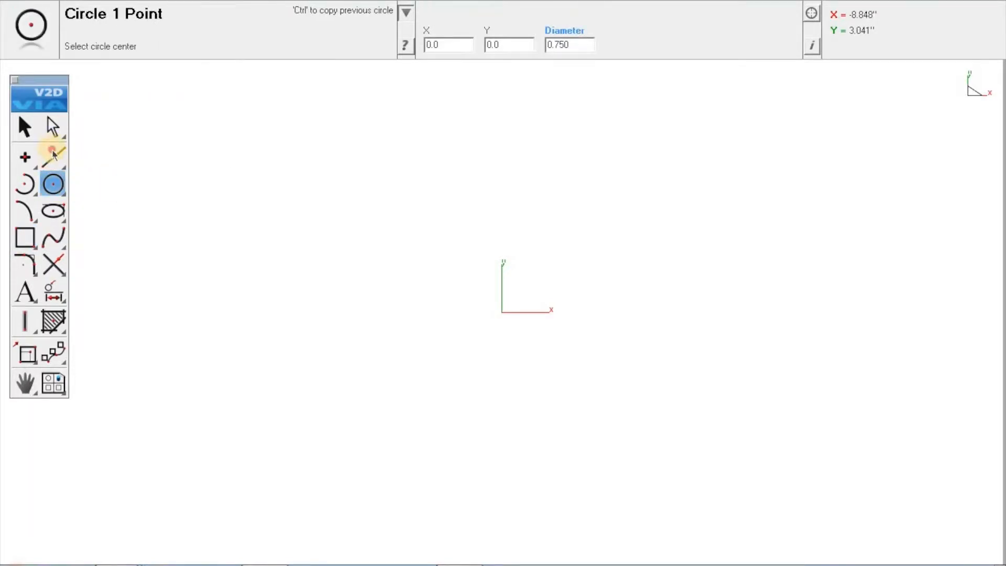
pyautogui.click(53, 154)
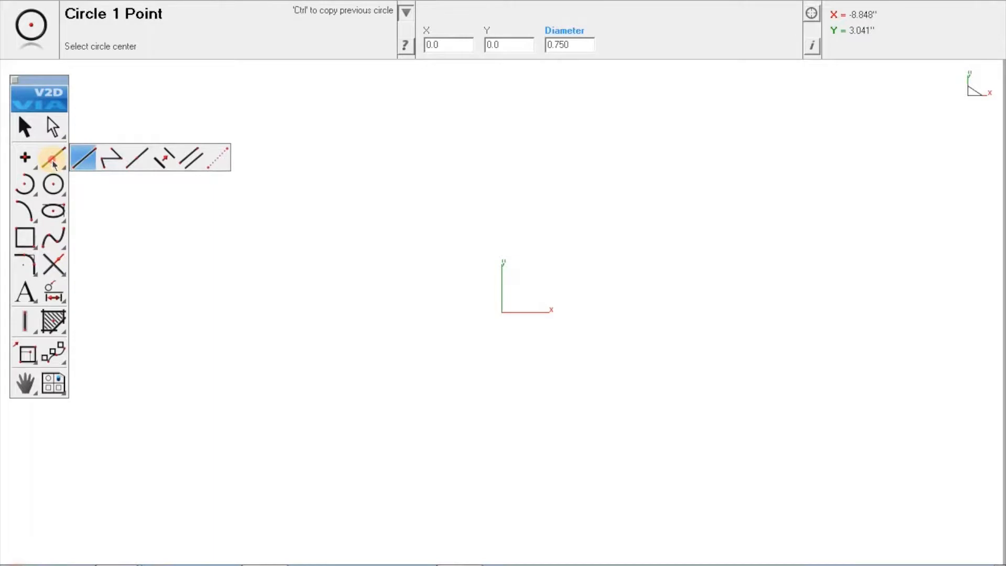
pyautogui.click(53, 162)
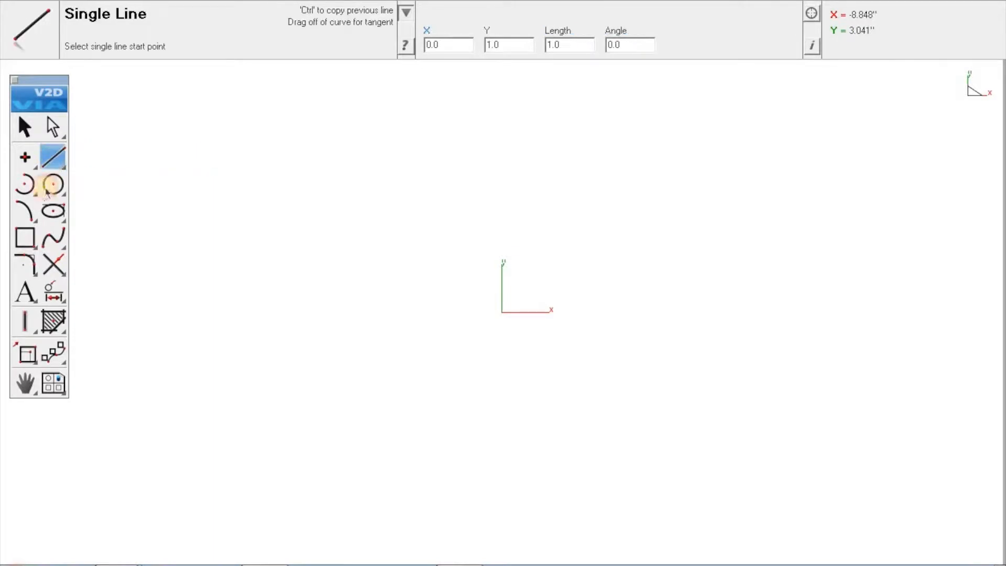
# - Draw a rectangle with its first corner at the origin and set its width and height to 4 inches
pyautogui.click(29, 237)
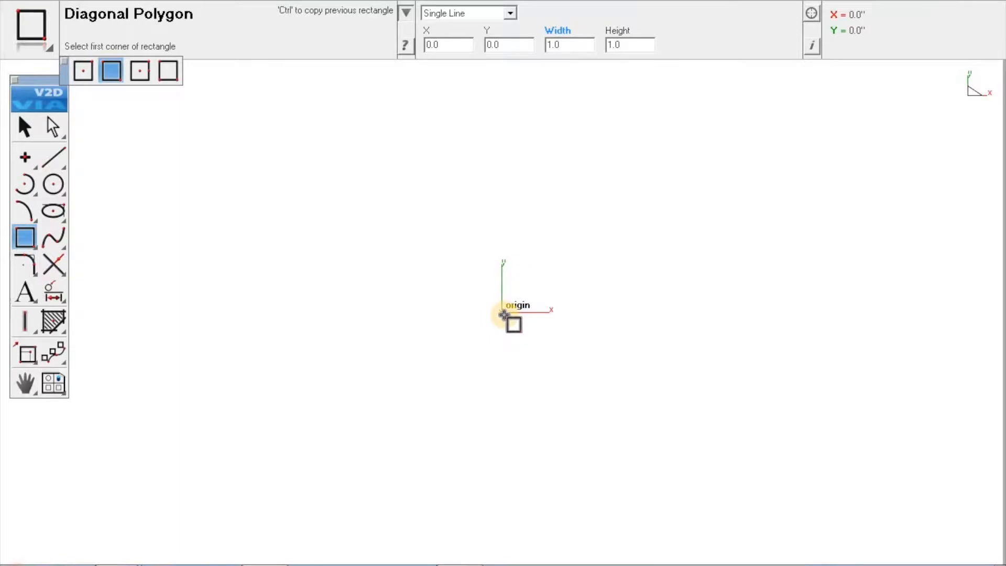
pyautogui.click(504, 315)
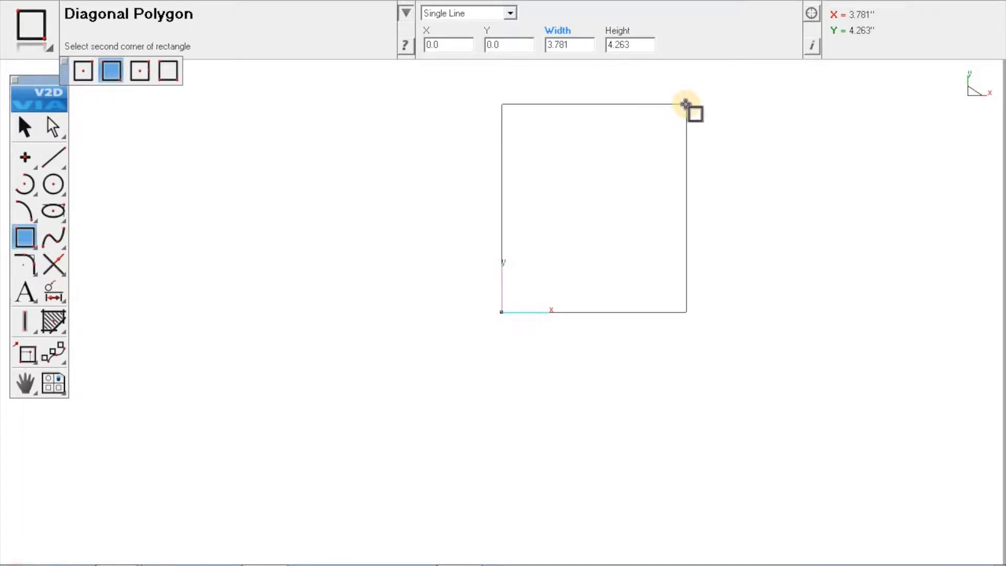
pyautogui.click(686, 104)
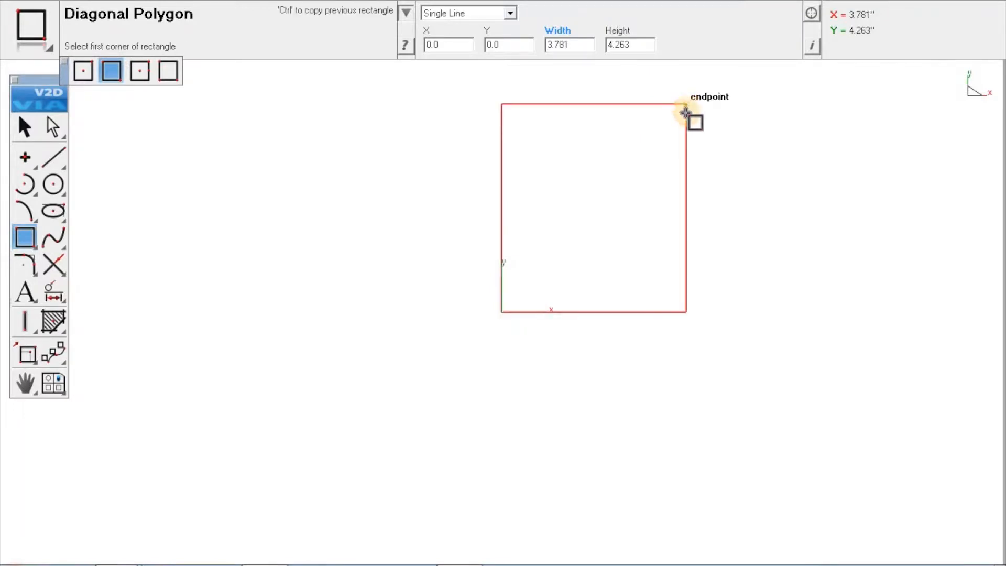
pyautogui.click(579, 49)
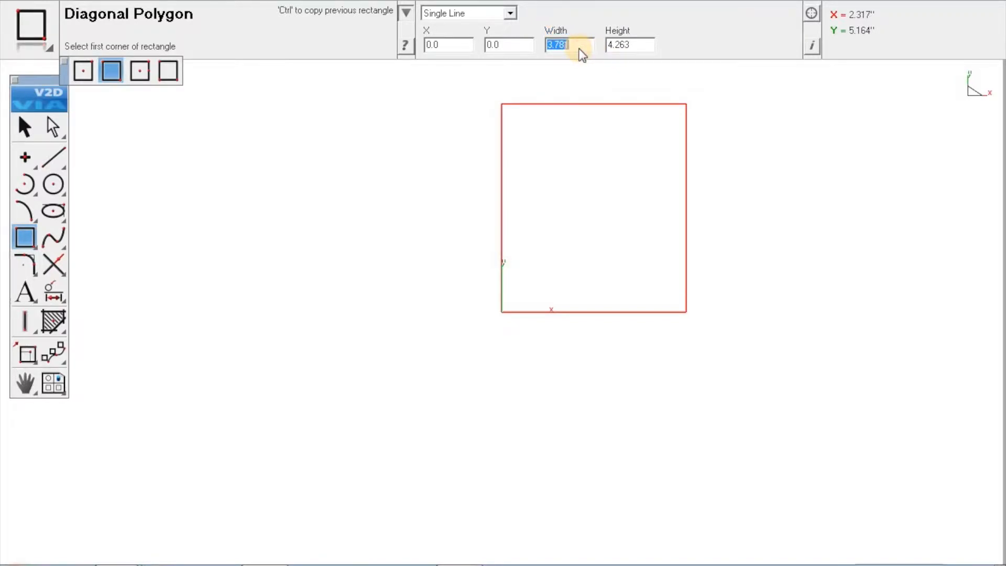
pyautogui.write('4')
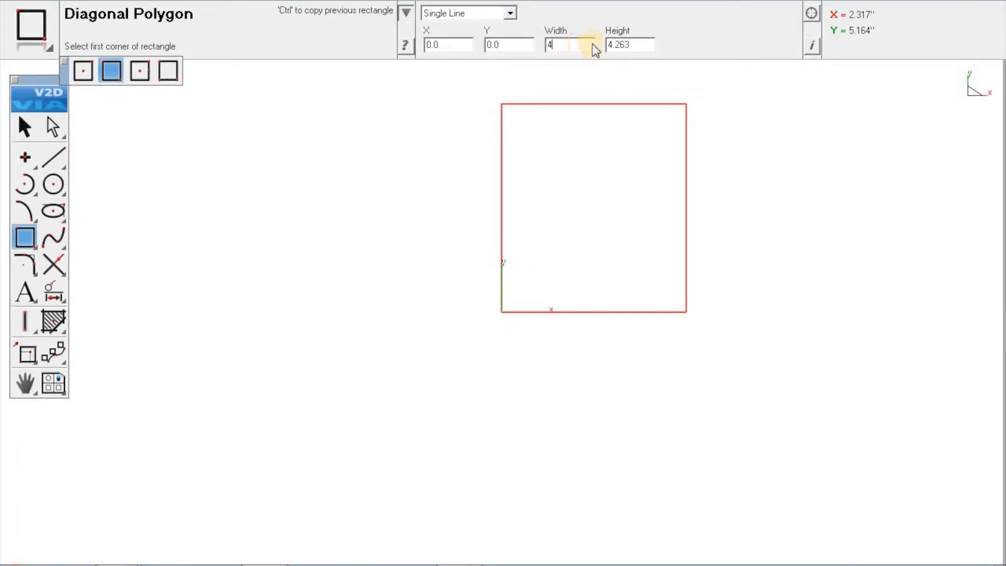
pyautogui.click(616, 50)
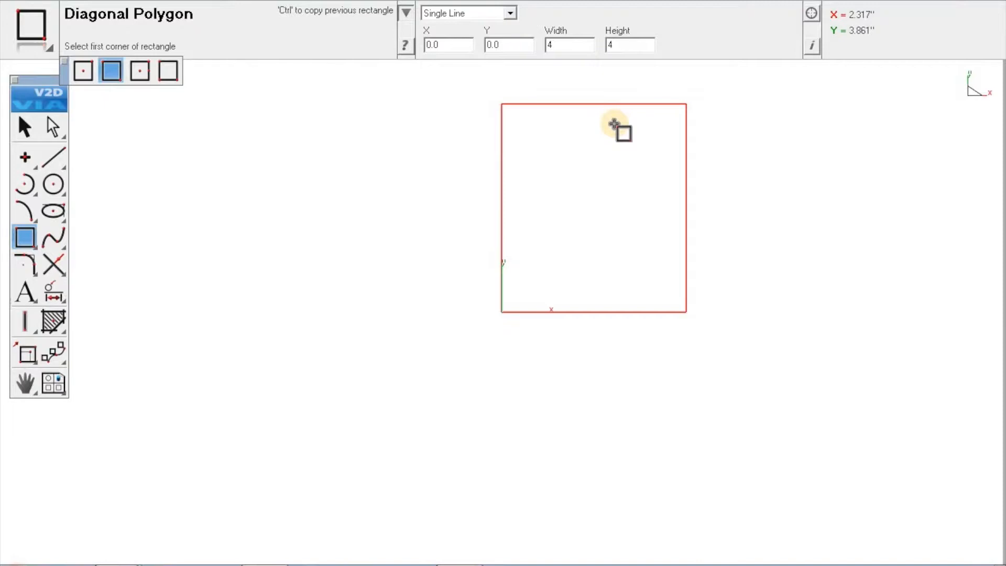
pyautogui.press('Return')
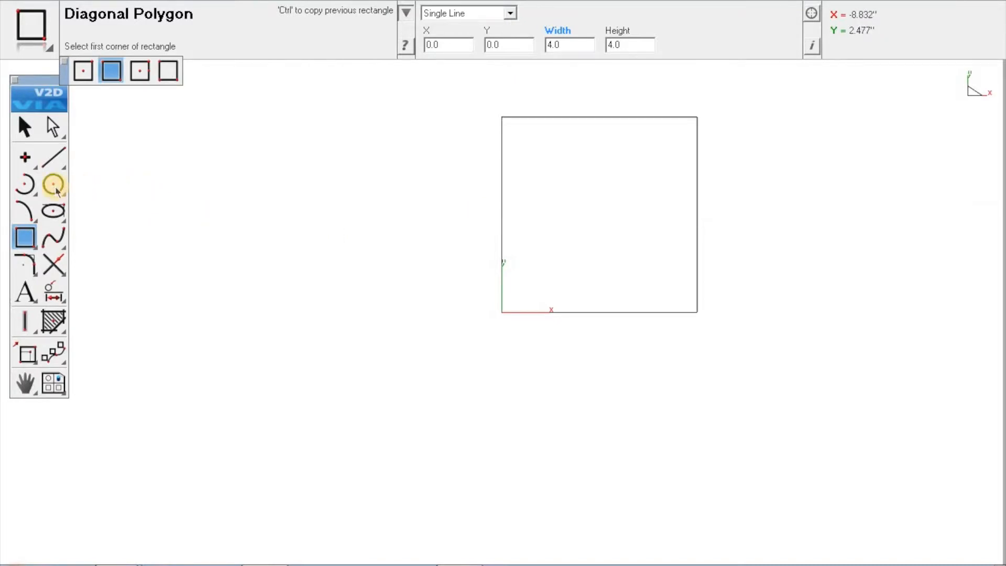
# - Draw a one-point circle at the center of the square (X 2, Y 2) and set its diameter to 1 inch
pyautogui.moveTo(56, 189); pyautogui.dragTo(77, 186)
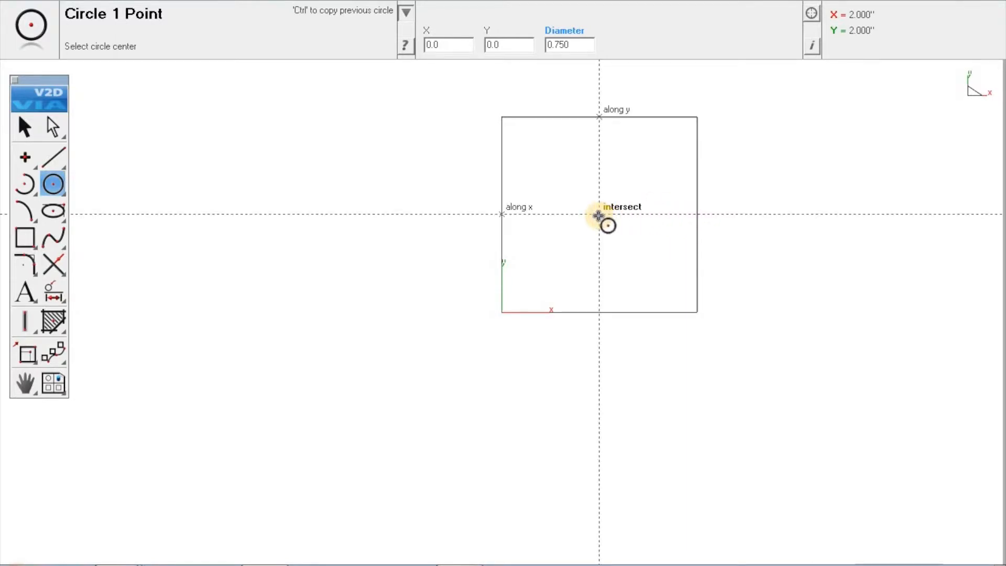
pyautogui.click(599, 215)
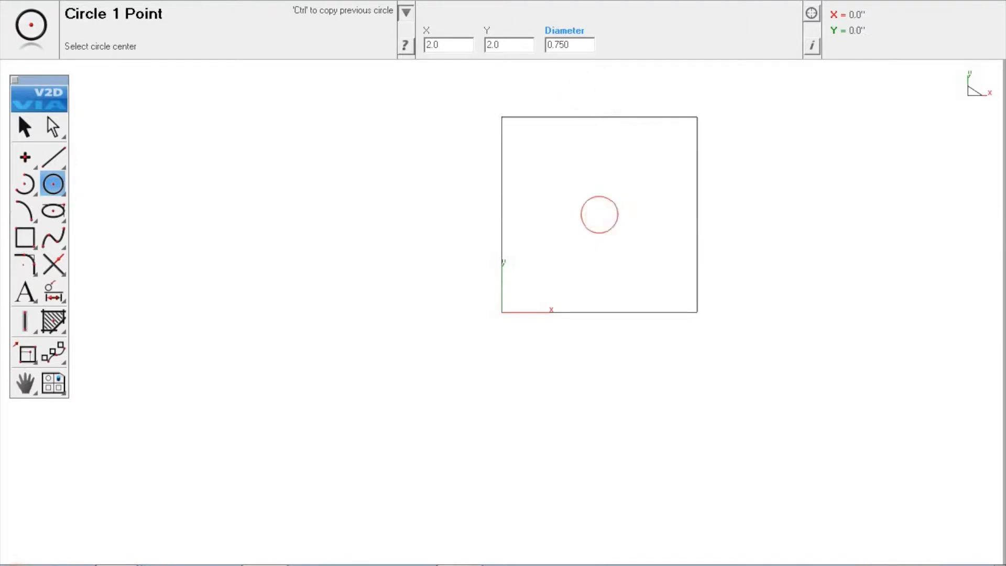
pyautogui.click(564, 48)
pyautogui.write('1')
pyautogui.press('Return')
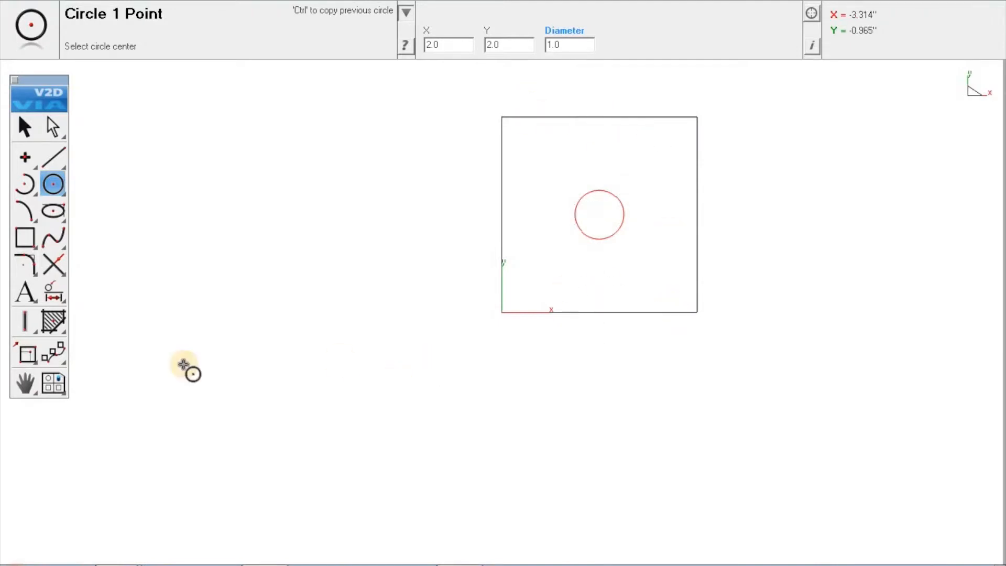
# - Fillet all four corners of the square with a 0.50 inch radius
pyautogui.click(26, 266)
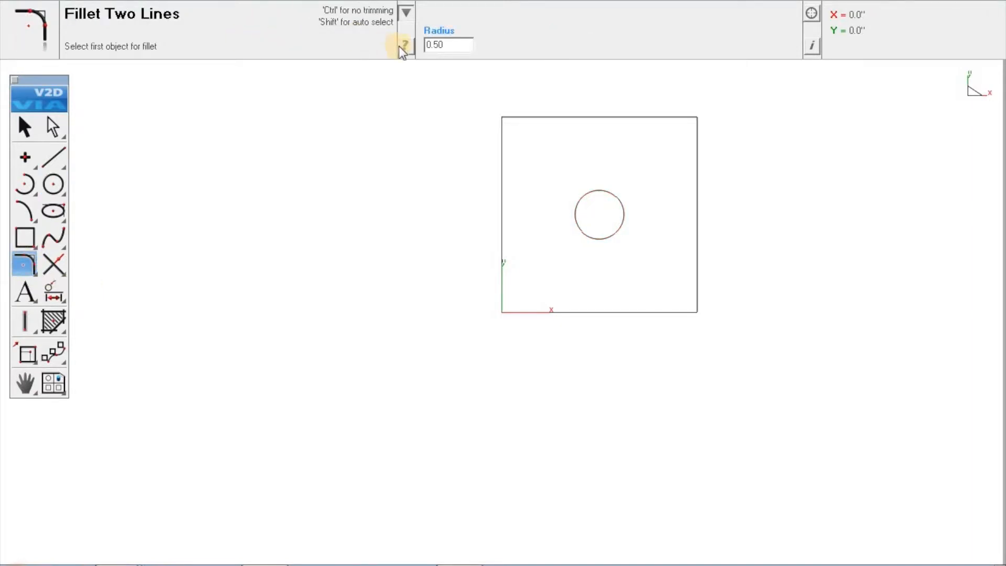
pyautogui.click(435, 46)
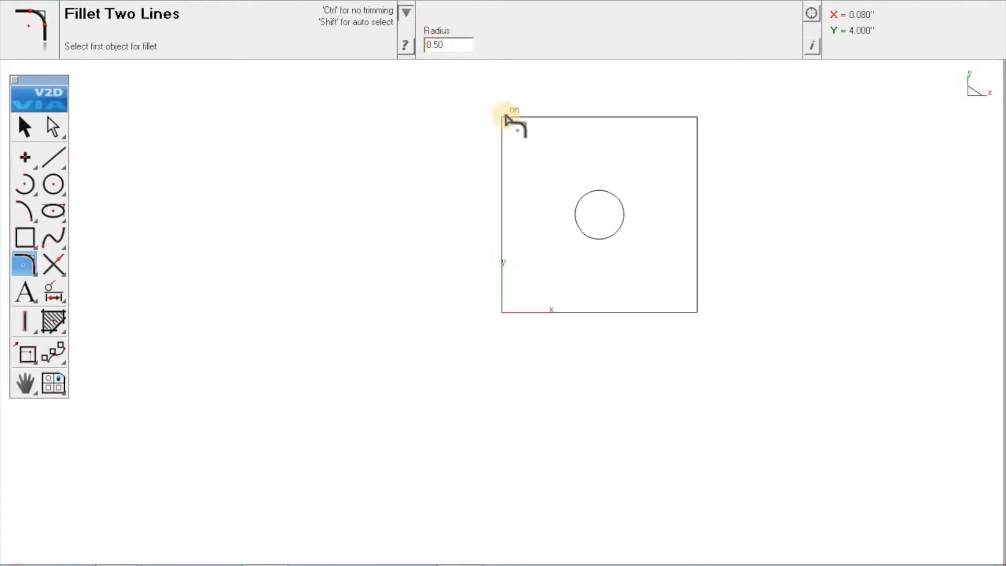
pyautogui.click(580, 118)
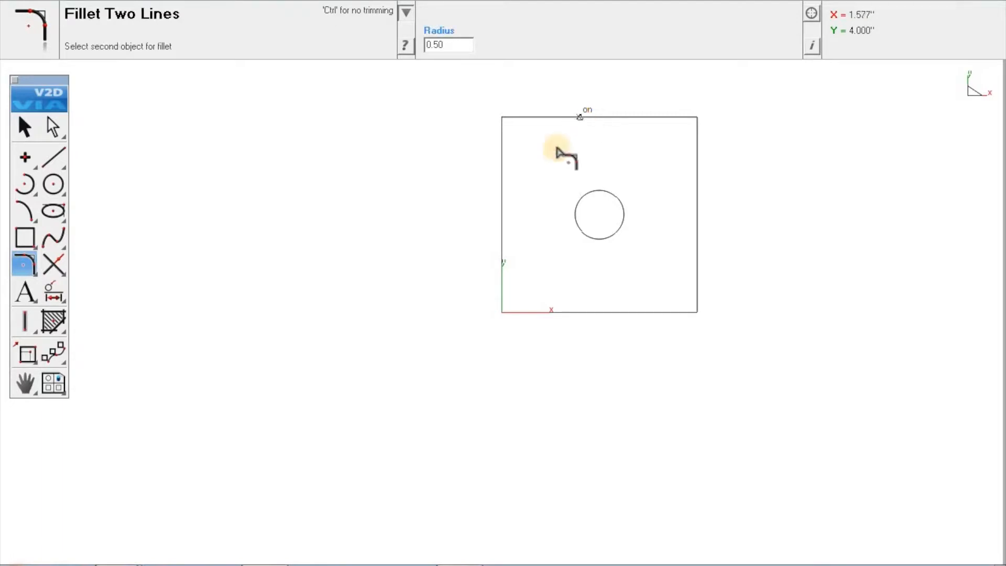
pyautogui.click(501, 185)
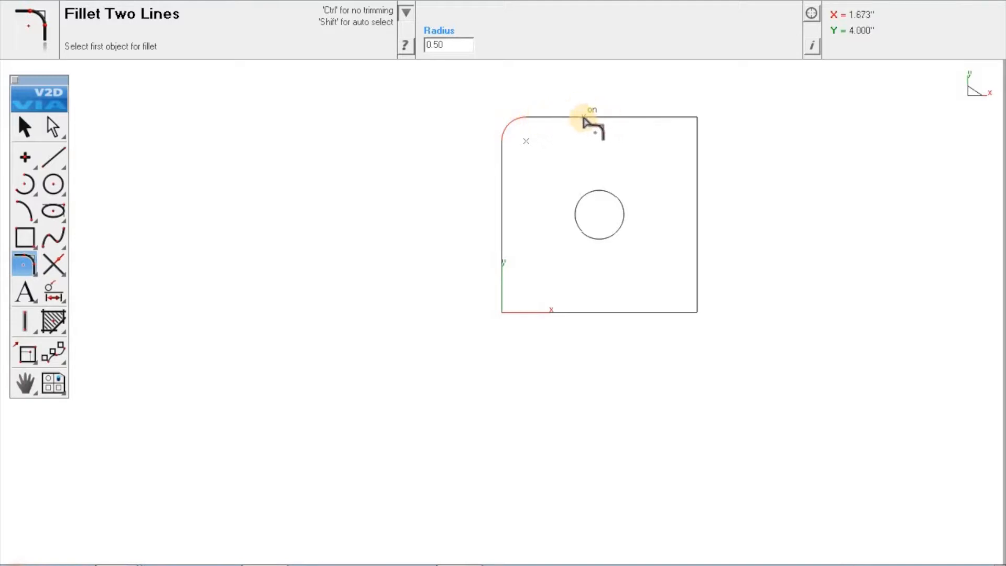
pyautogui.click(583, 120)
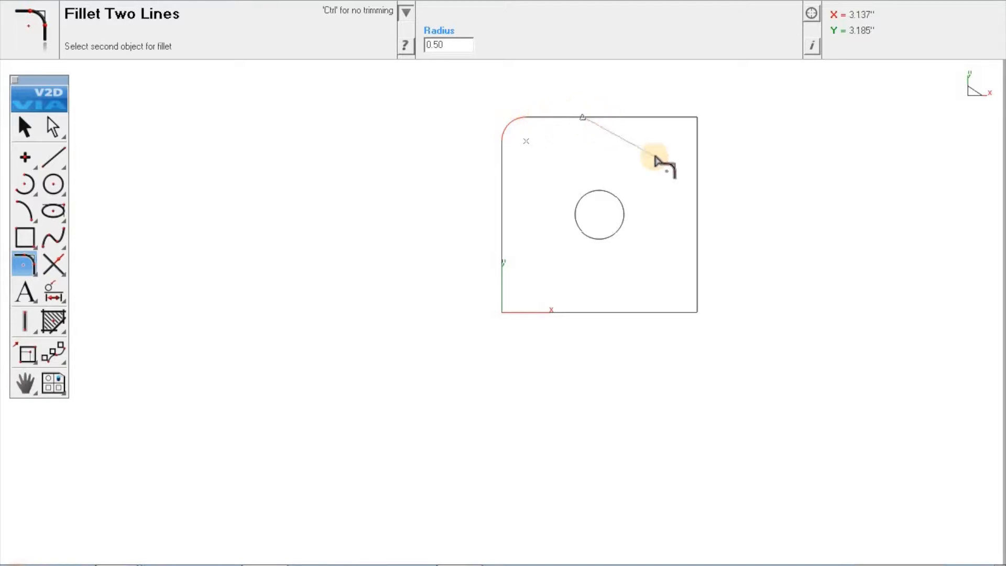
pyautogui.click(696, 190)
pyautogui.click(696, 220)
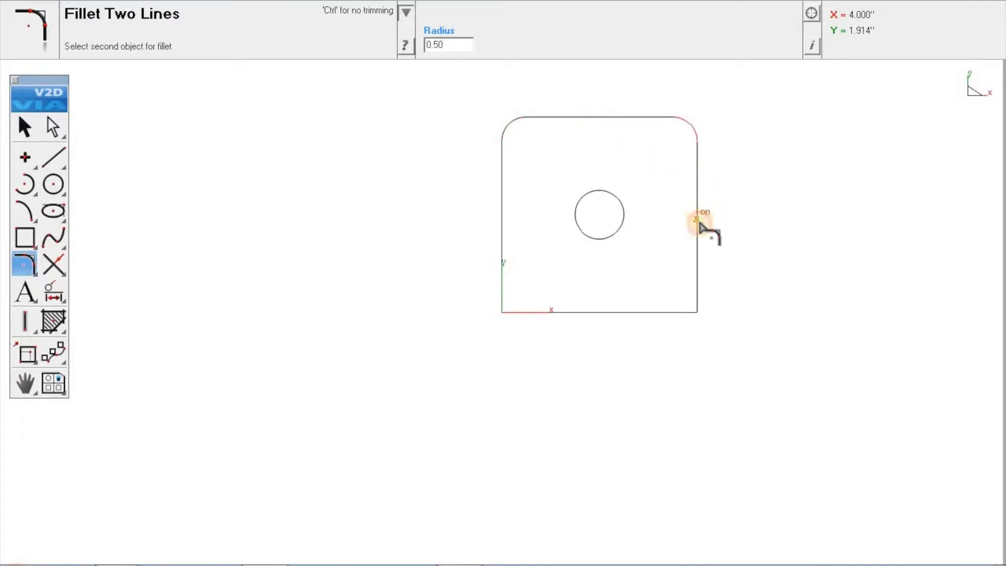
pyautogui.click(647, 314)
pyautogui.click(612, 314)
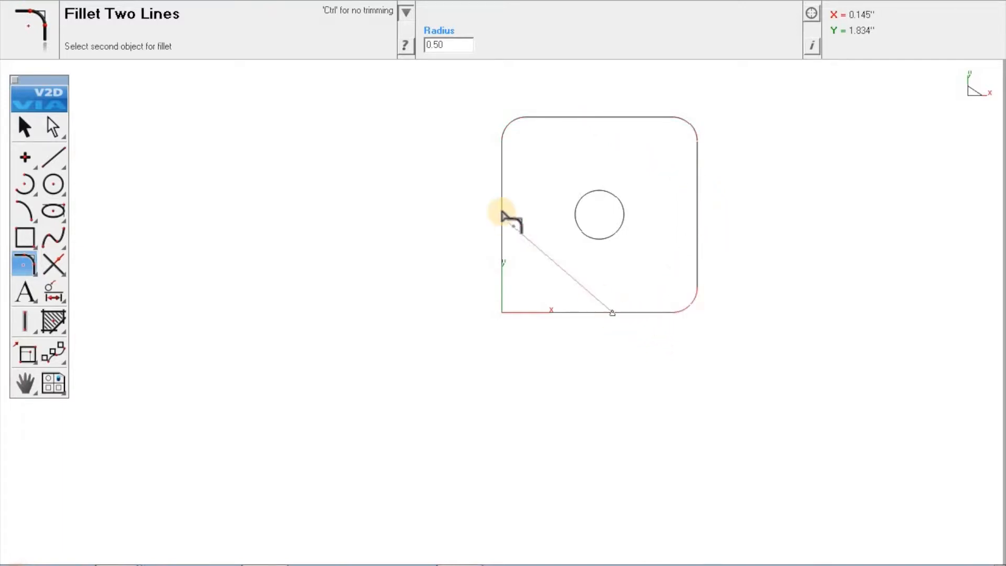
pyautogui.click(502, 213)
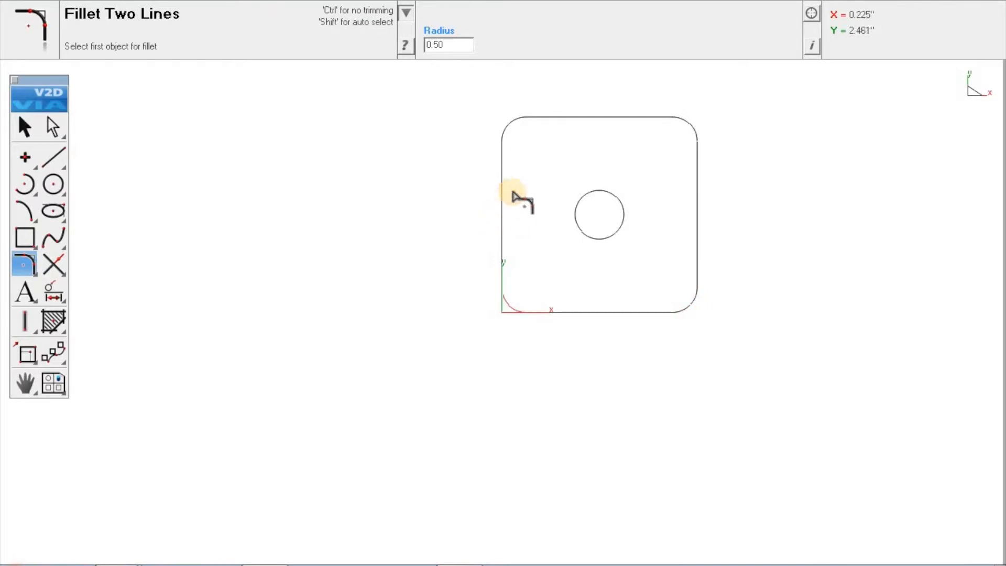
# - Place a 0.380 inch diameter circle at the center of each of the four corner fillets and clear the selection
pyautogui.click(526, 141)
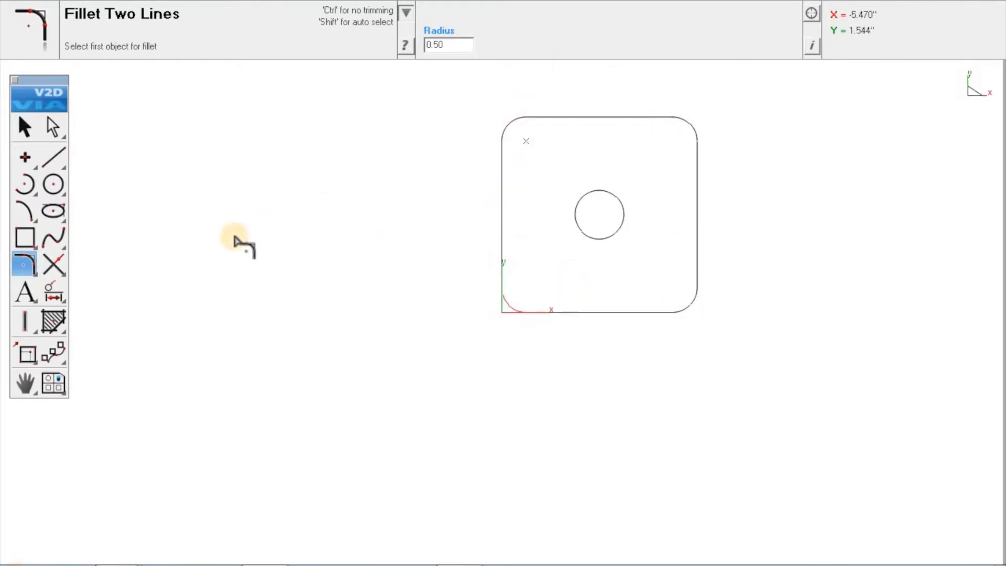
pyautogui.click(58, 187)
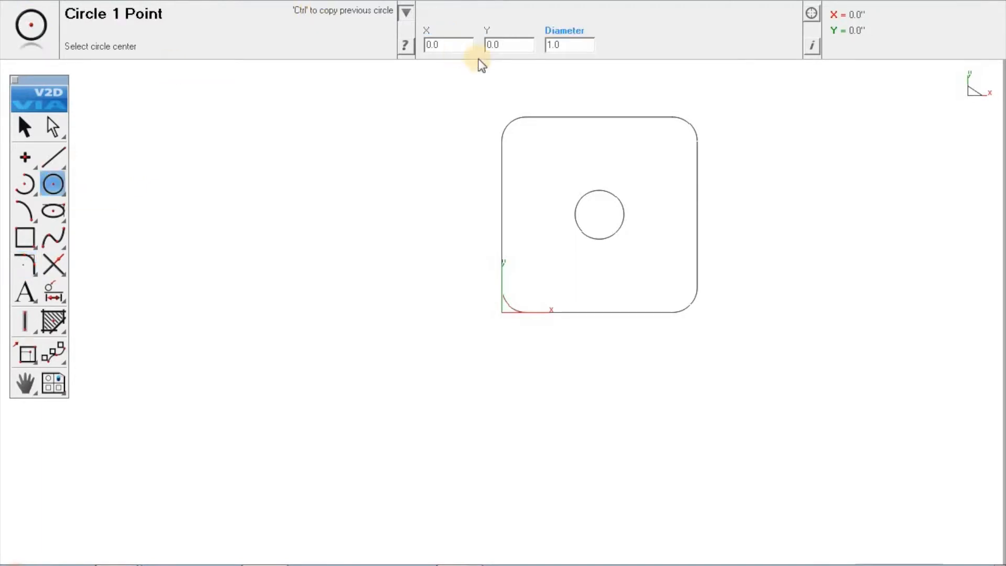
pyautogui.click(550, 46)
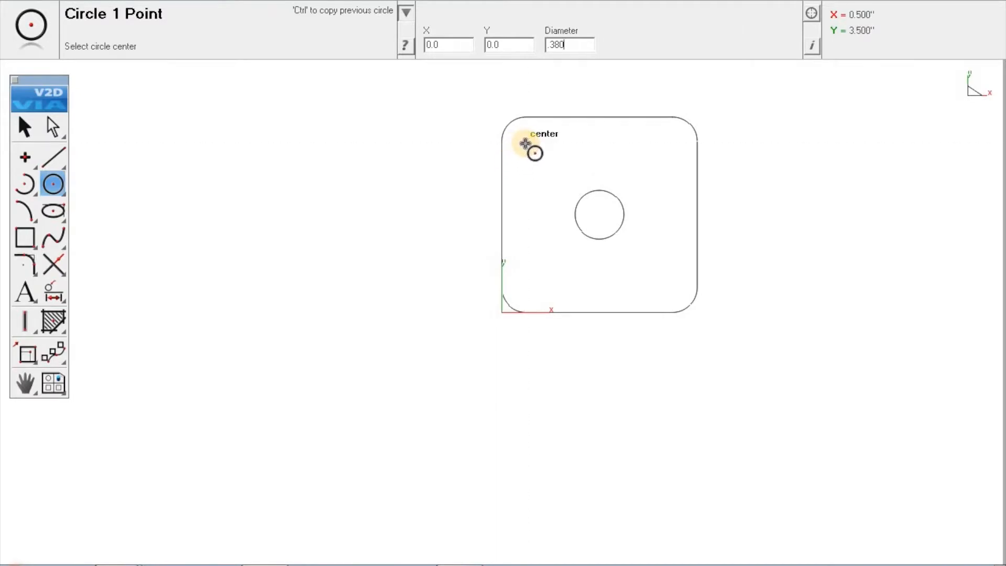
pyautogui.click(525, 143)
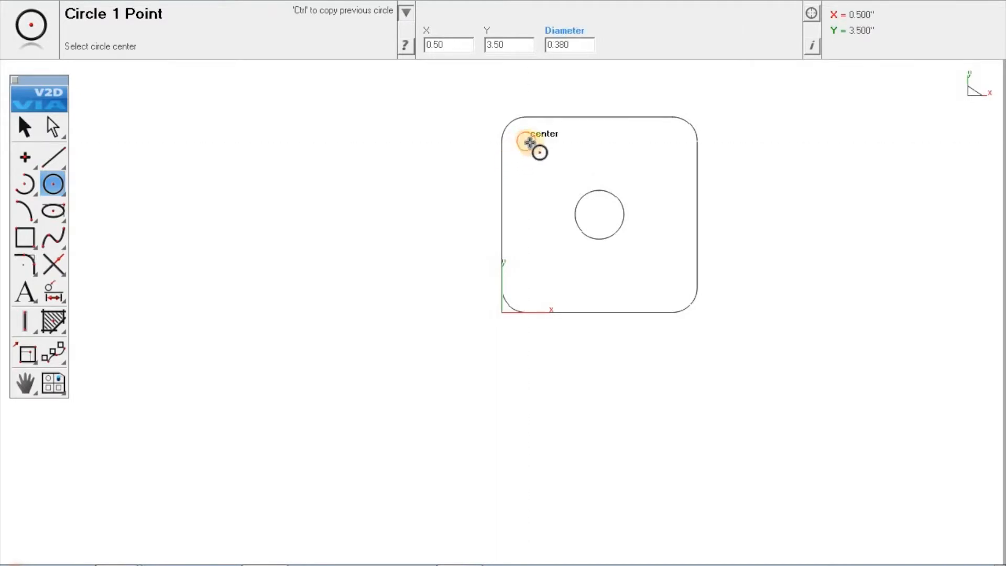
pyautogui.click(673, 142)
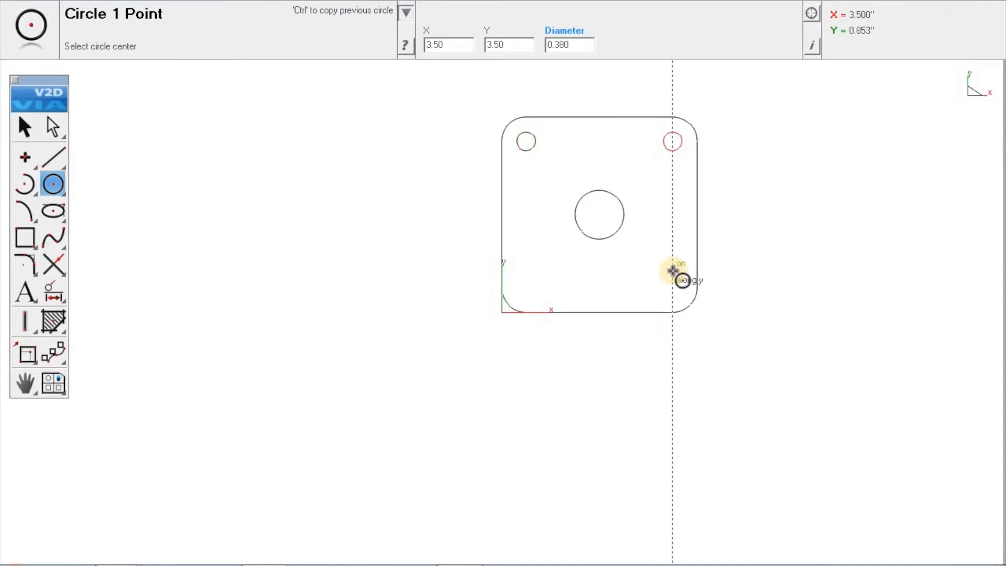
pyautogui.click(672, 288)
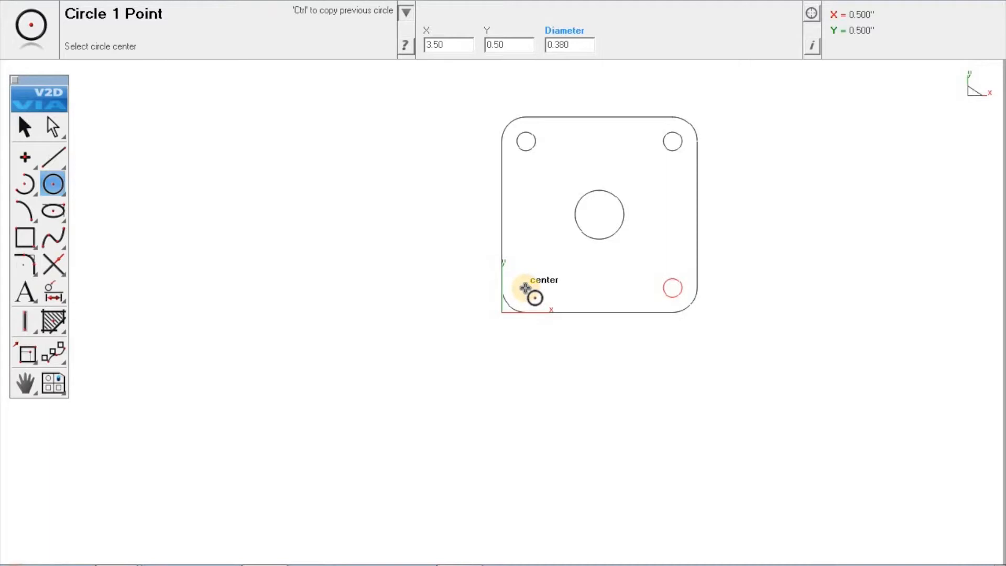
pyautogui.click(525, 288)
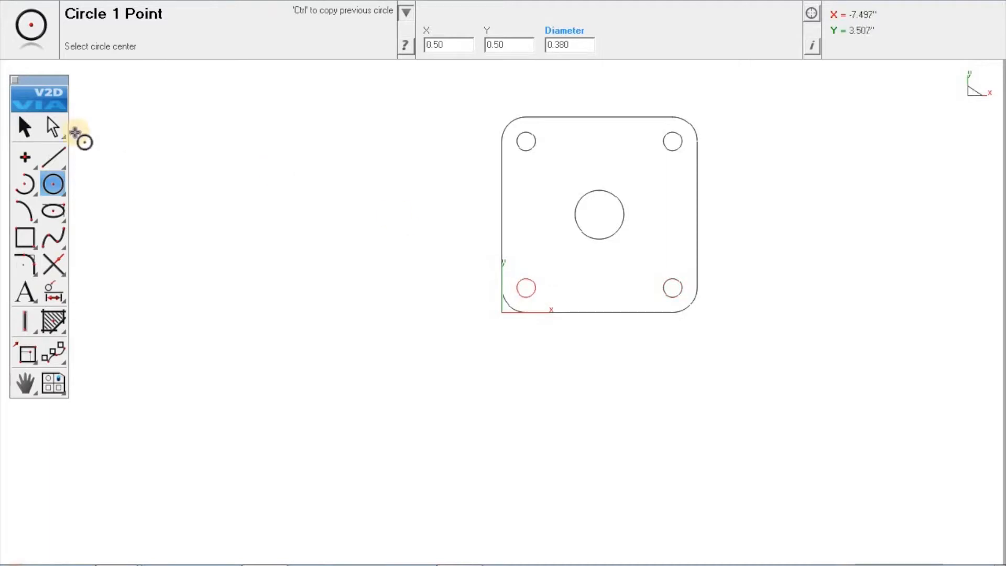
pyautogui.click(25, 126)
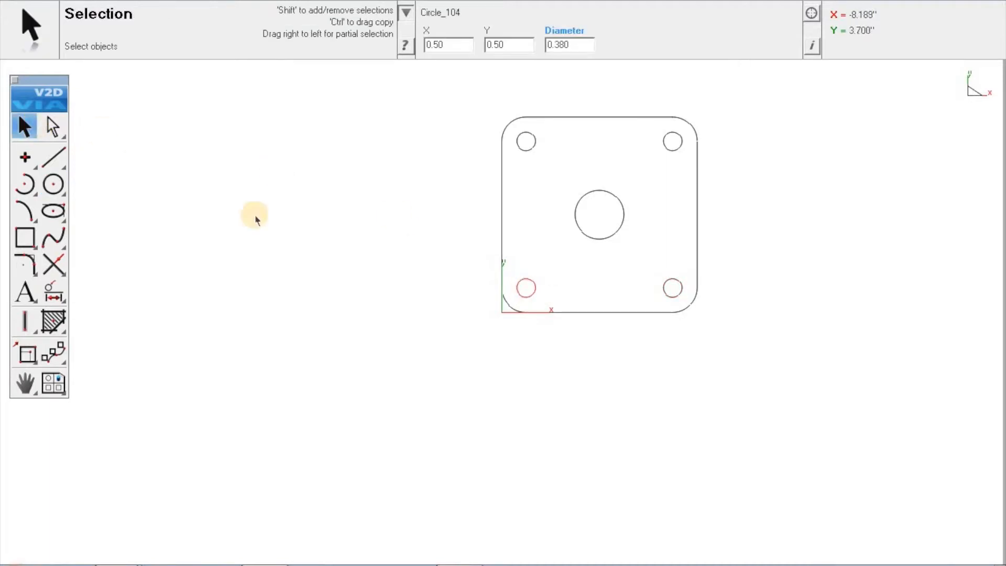
pyautogui.click(548, 244)
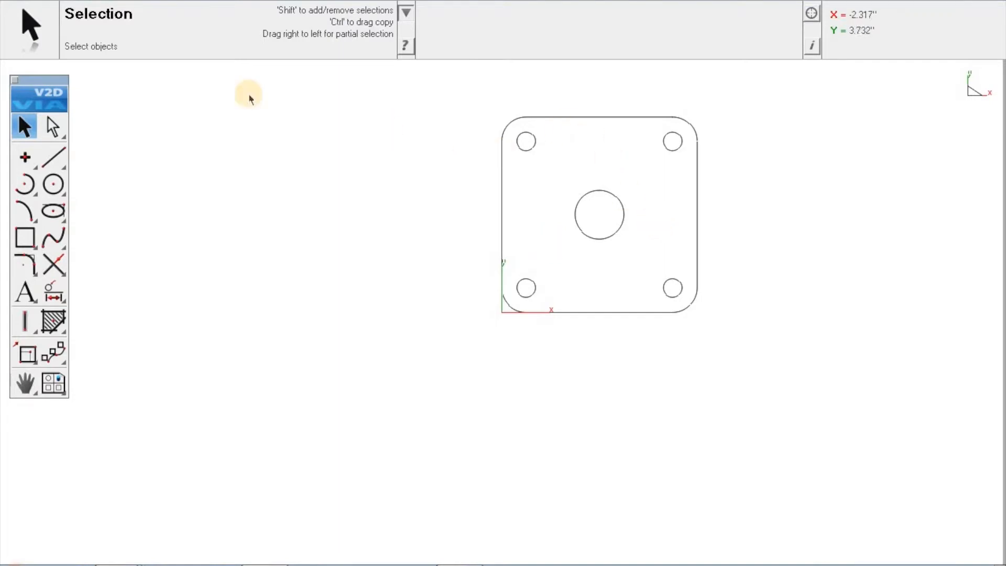
# - Export the drawing to the Desktop as an R 12 DXF file in inches named Base Plate
pyautogui.click(36, 2)
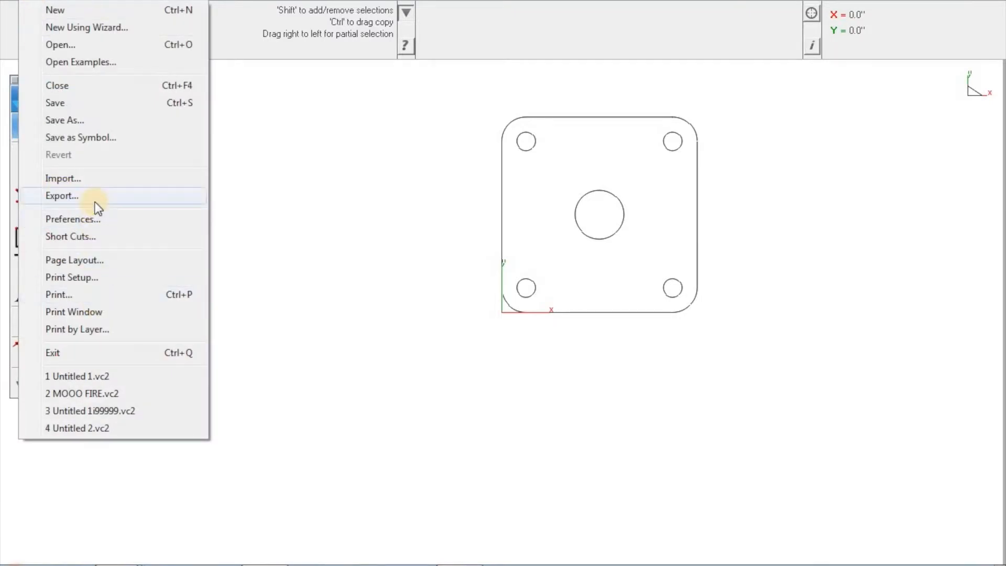
pyautogui.click(97, 206)
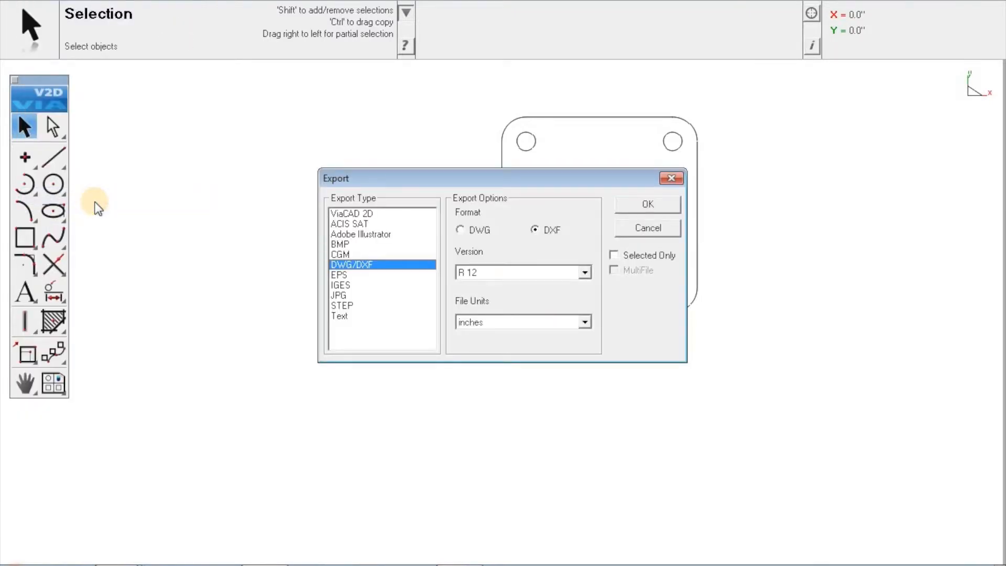
pyautogui.click(347, 267)
pyautogui.click(631, 205)
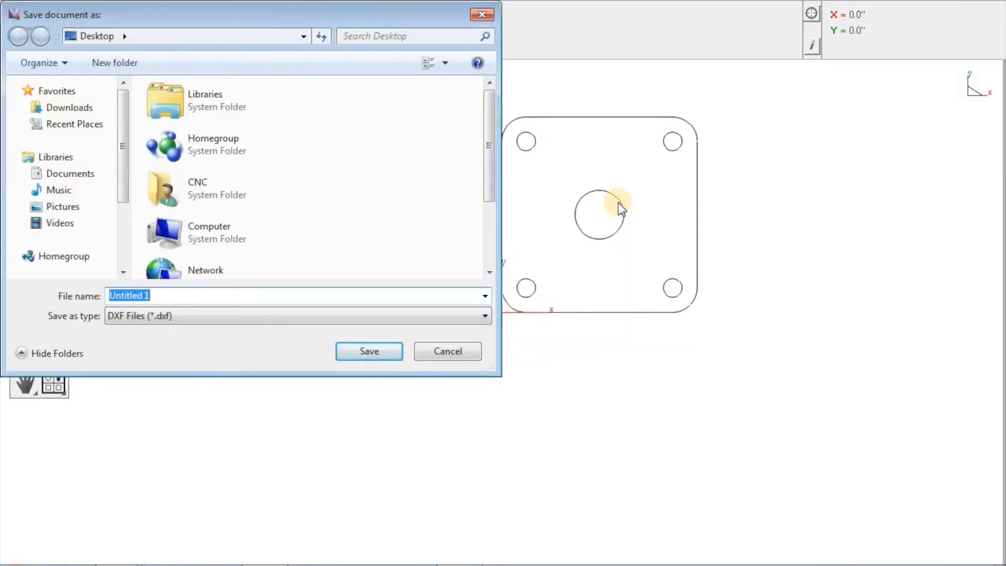
pyautogui.write('Base ')
pyautogui.write('Plat')
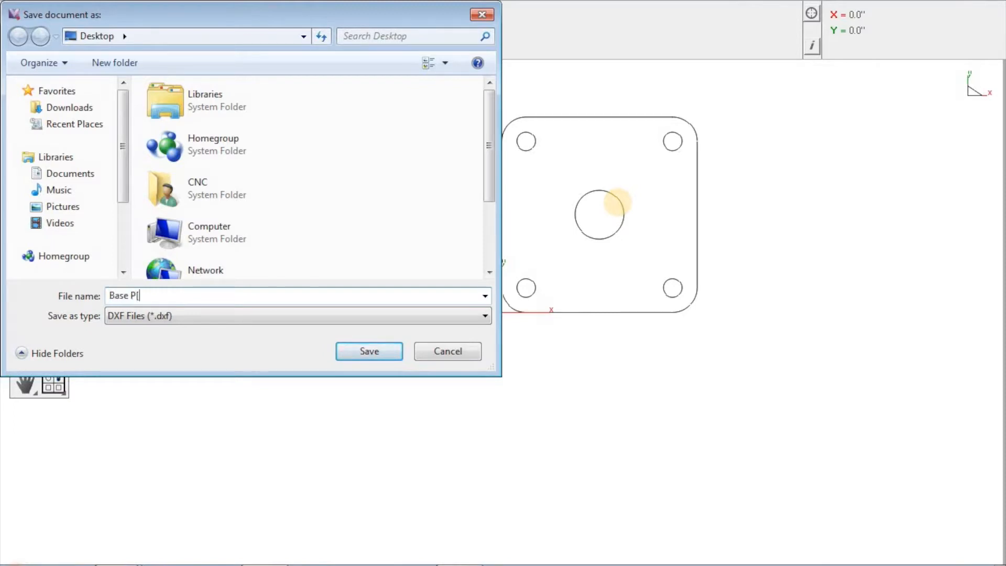
pyautogui.write('e')
pyautogui.click(379, 348)
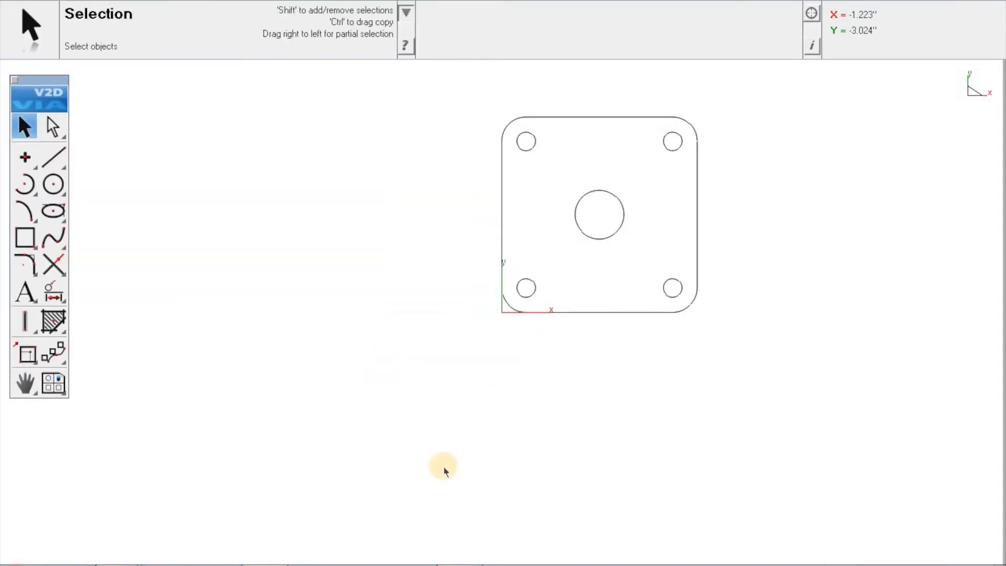
# - Switch to MyPlasm CNC and open the Base Plate DXF file from the Desktop for import
pyautogui.moveTo(454, 562)
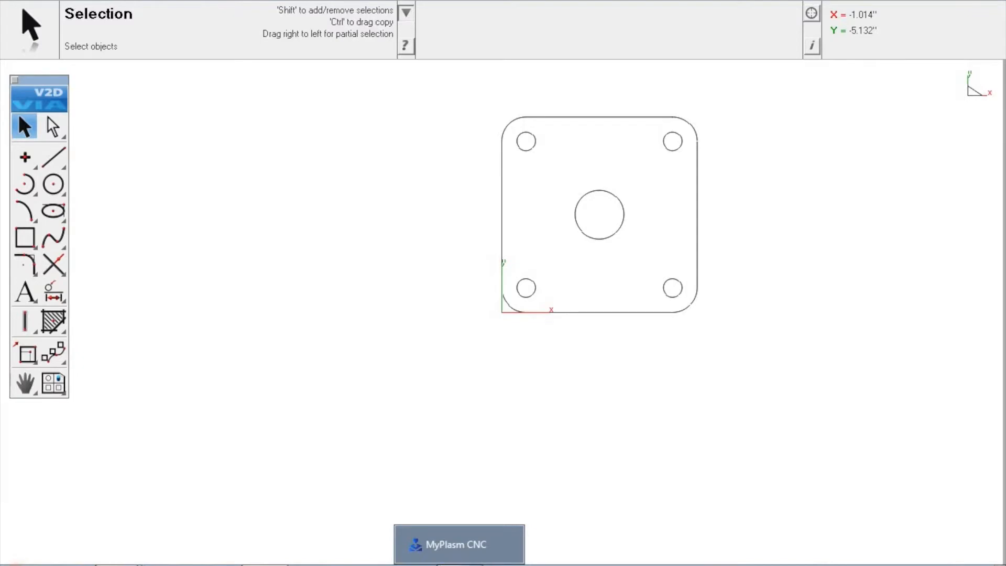
pyautogui.click(456, 545)
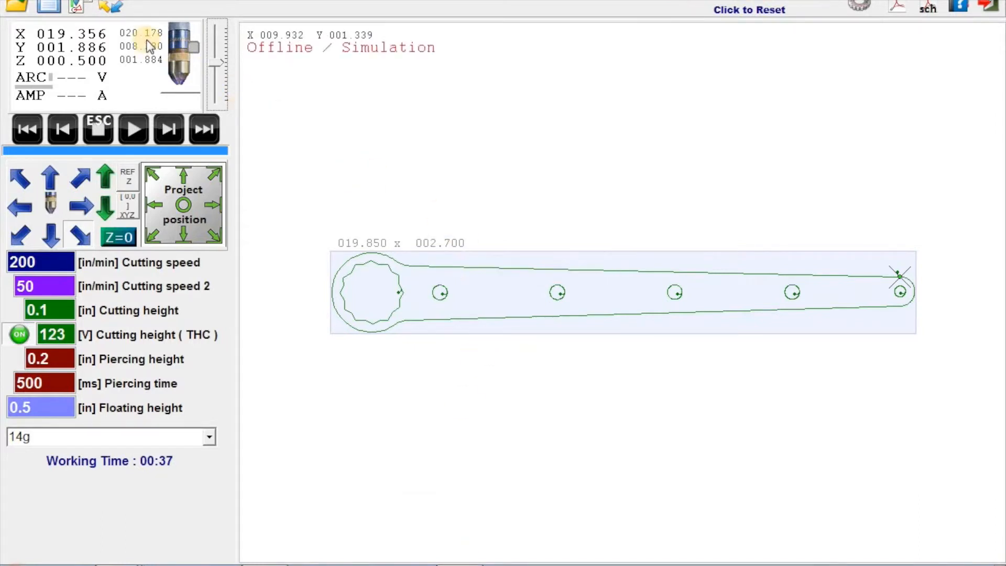
pyautogui.click(87, 8)
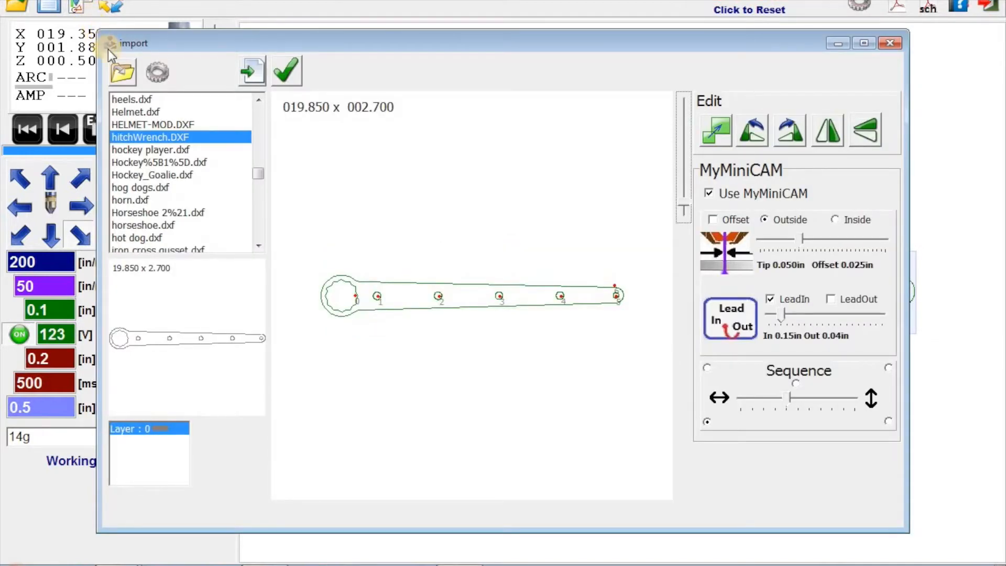
pyautogui.click(122, 75)
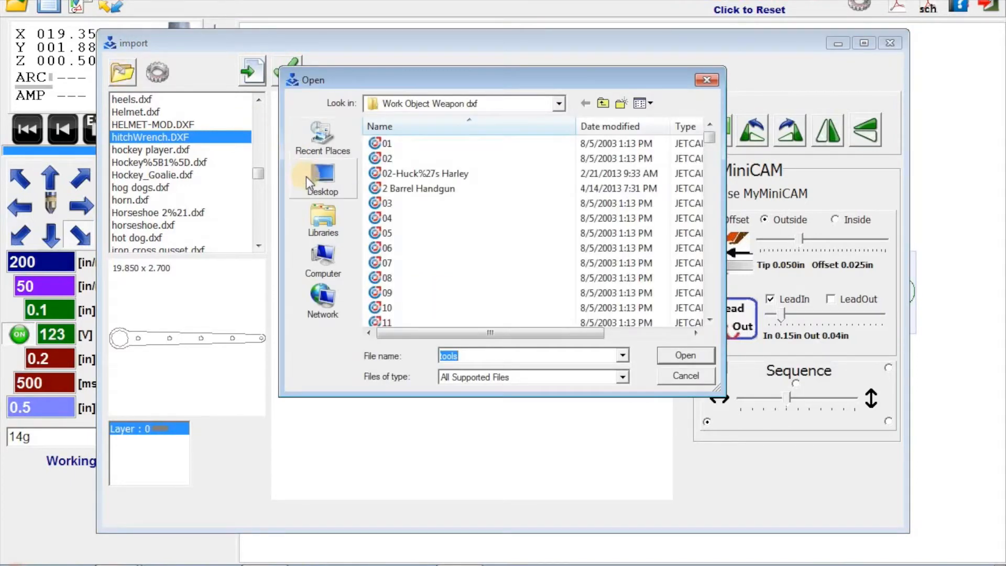
pyautogui.click(306, 178)
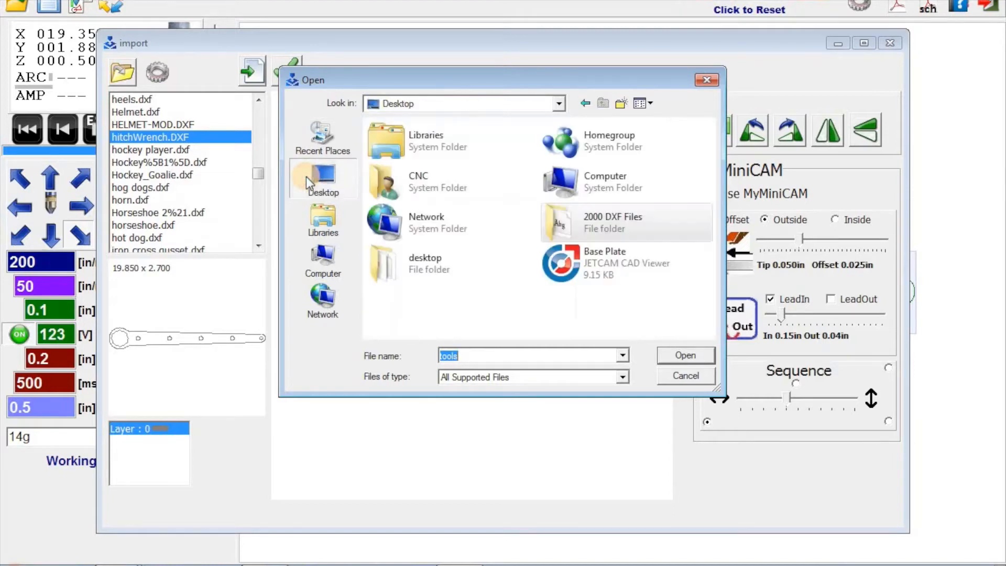
pyautogui.click(612, 274)
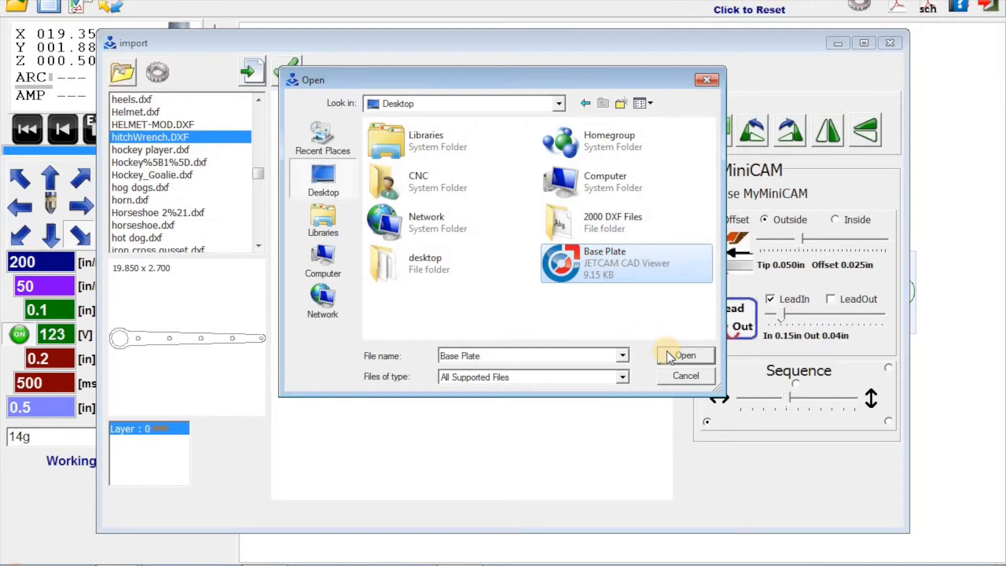
pyautogui.click(683, 356)
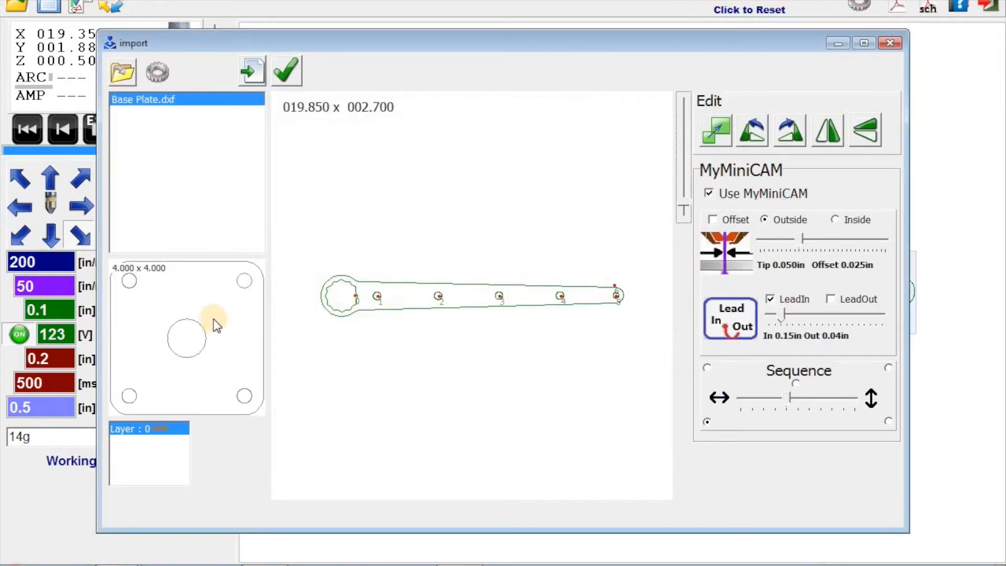
# - Load the base plate into the import preview, keep MyMiniCAM on Outside with lead-ins, and accept the import
pyautogui.click(254, 71)
pyautogui.click(374, 209)
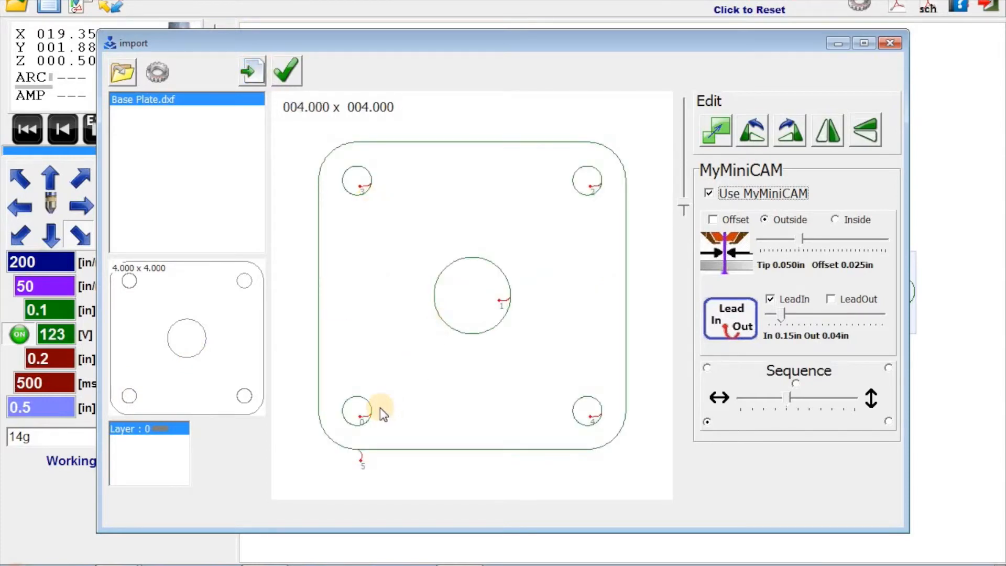
pyautogui.click(445, 264)
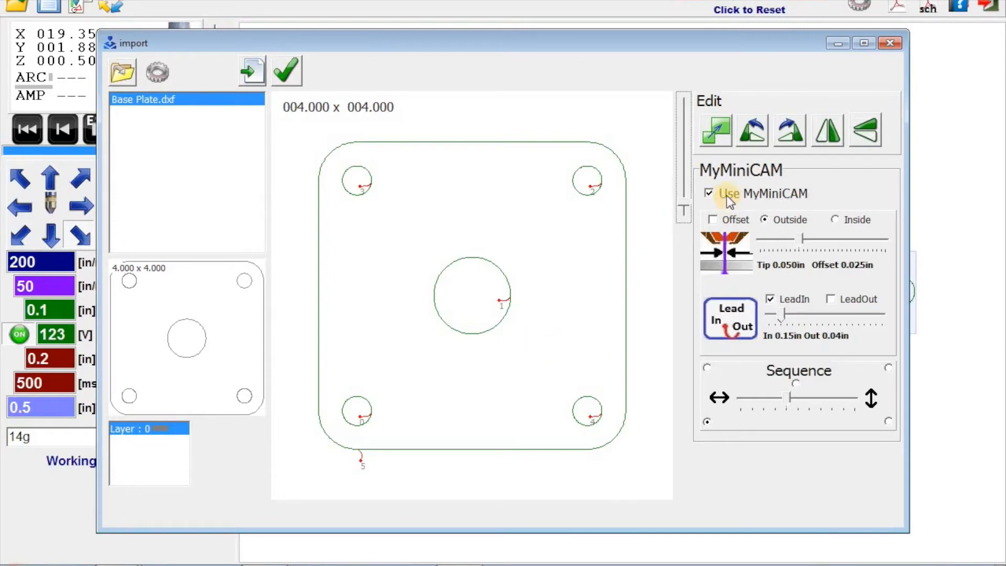
pyautogui.click(764, 220)
pyautogui.click(284, 72)
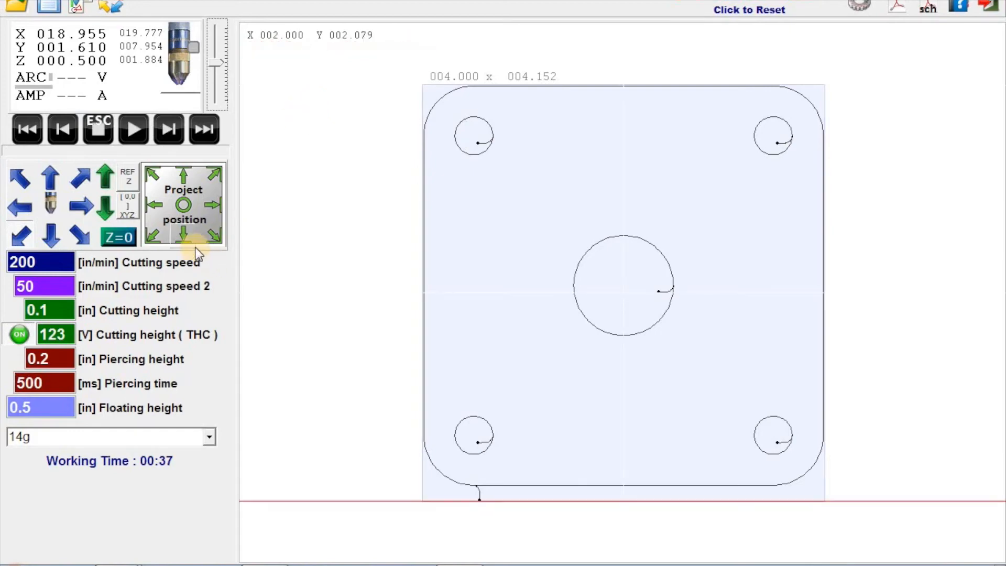
# - Set the XY zero point of the project at the plate's lower-left corner
pyautogui.click(169, 227)
pyautogui.click(155, 236)
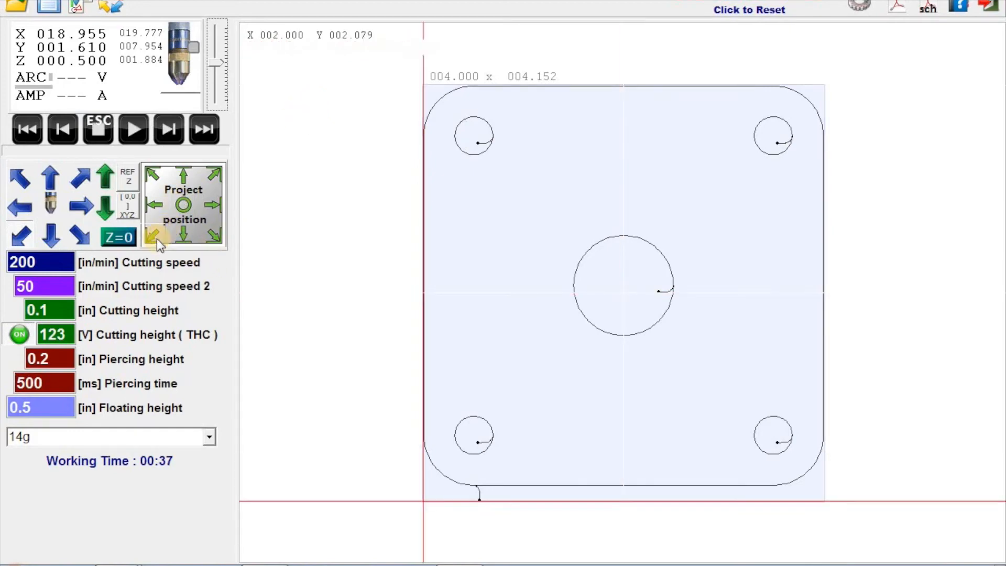
pyautogui.click(154, 236)
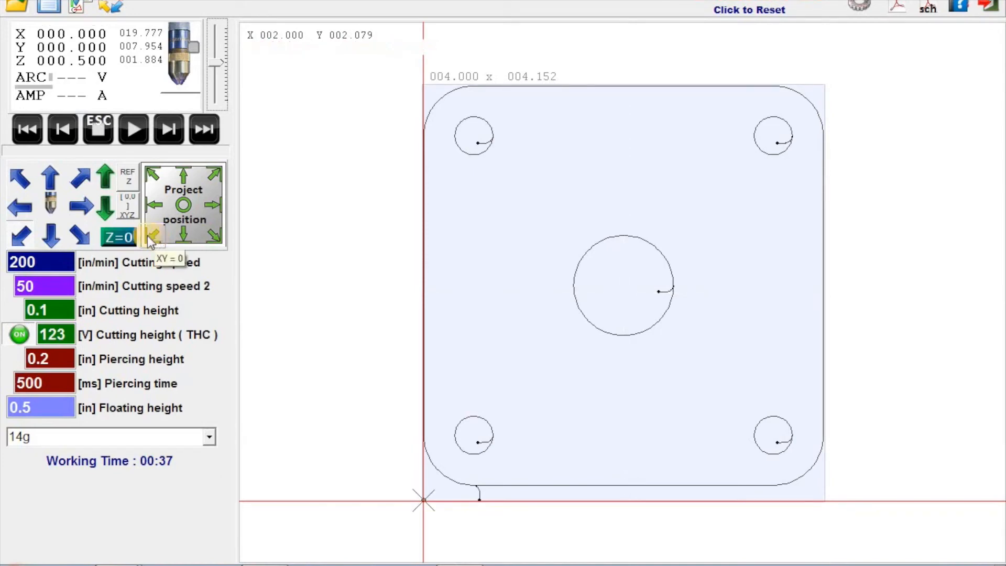
pyautogui.click(125, 240)
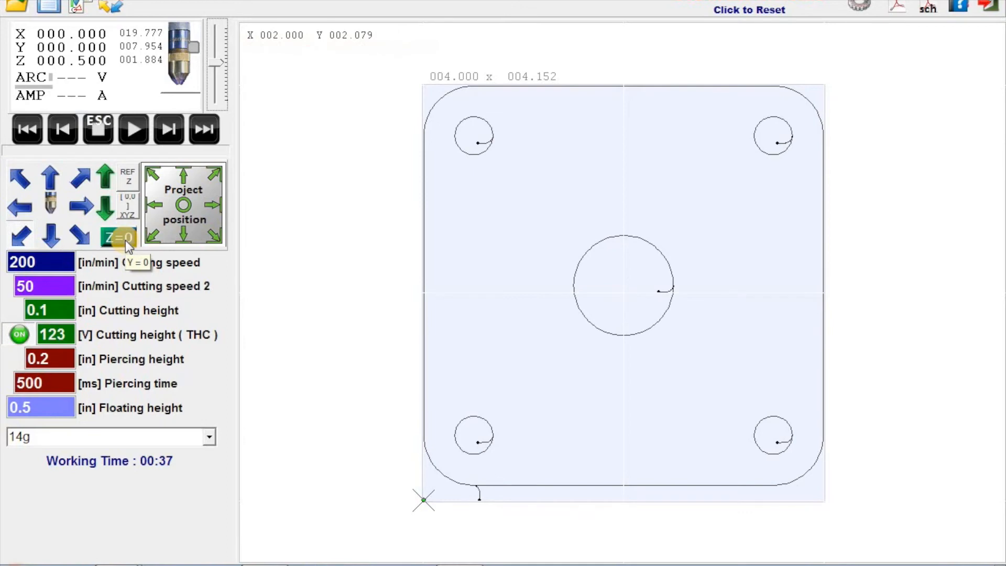
# - Choose the 14g cutting parameter set and start the simulated cut of the base plate
pyautogui.click(209, 437)
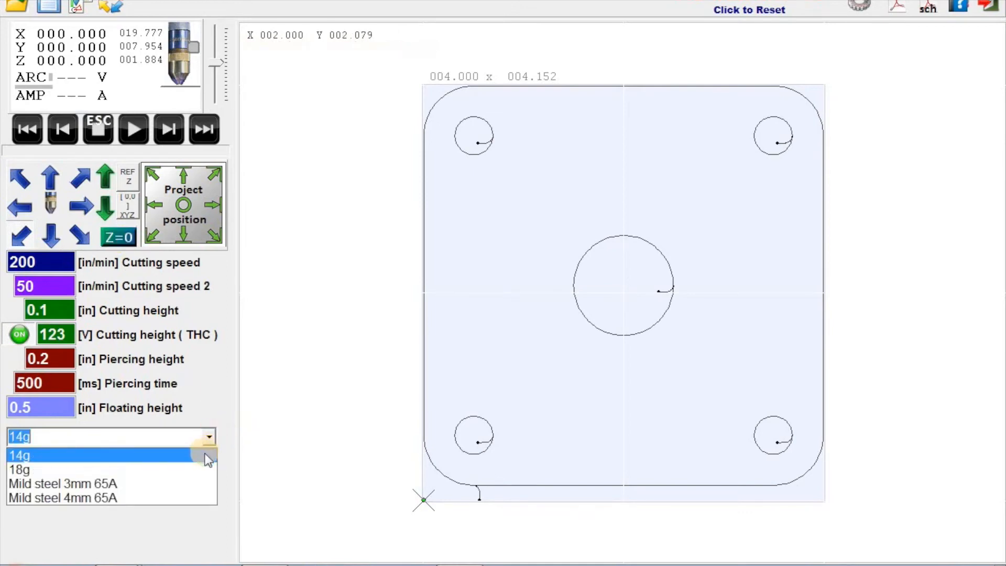
pyautogui.click(208, 455)
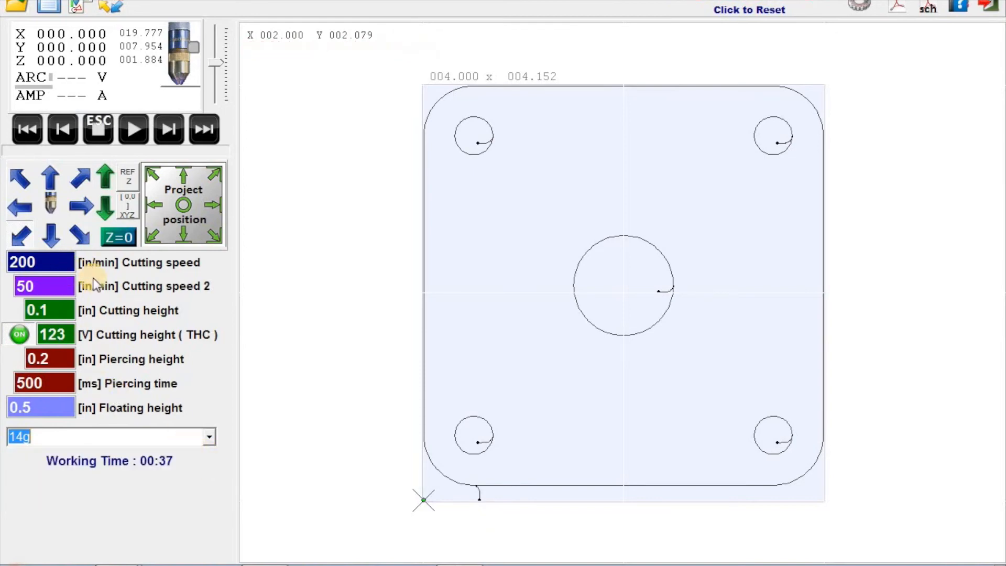
pyautogui.click(131, 131)
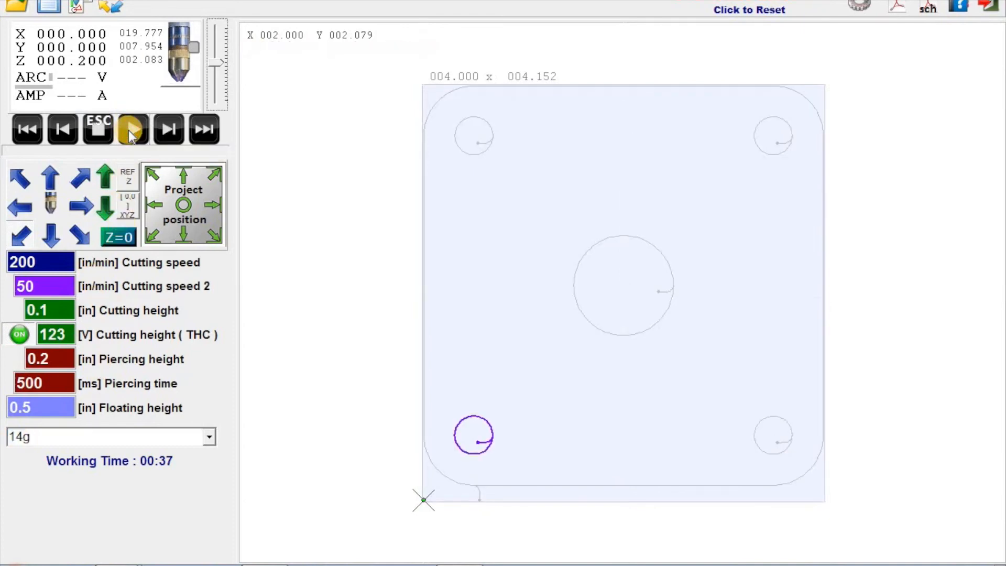